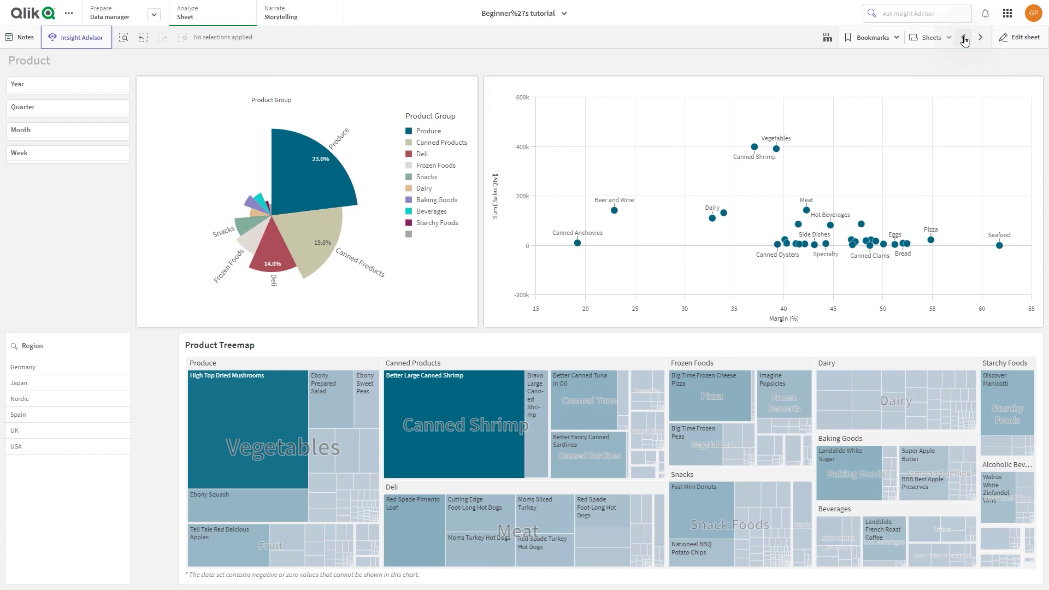
Move between the Product Details and Product sheets, checking the Product Group selection chip on each.
{"action": "left_click", "coordinate": [964, 36]}
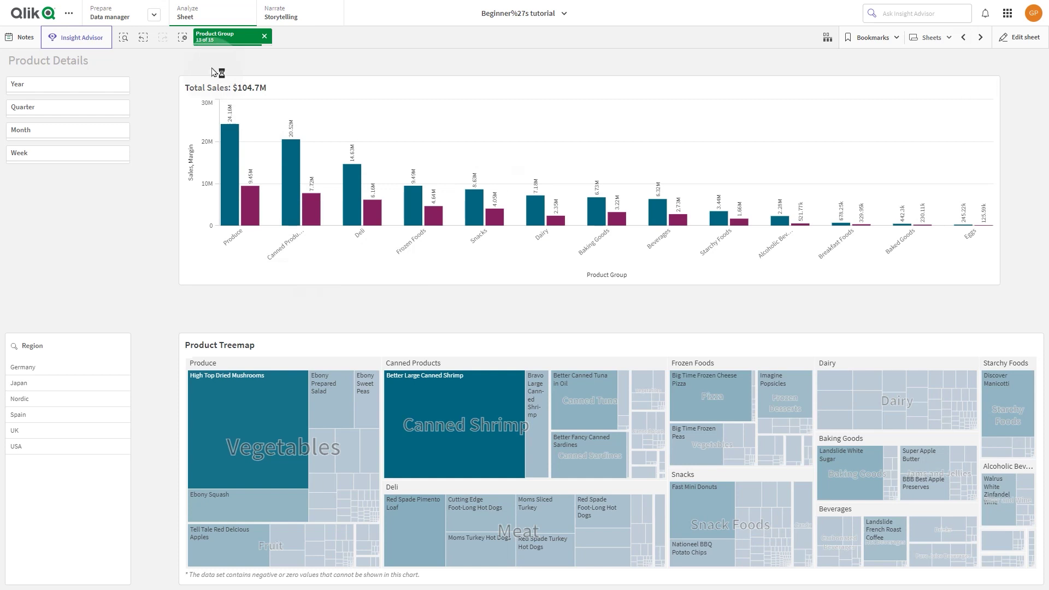
{"action": "left_click", "coordinate": [203, 41]}
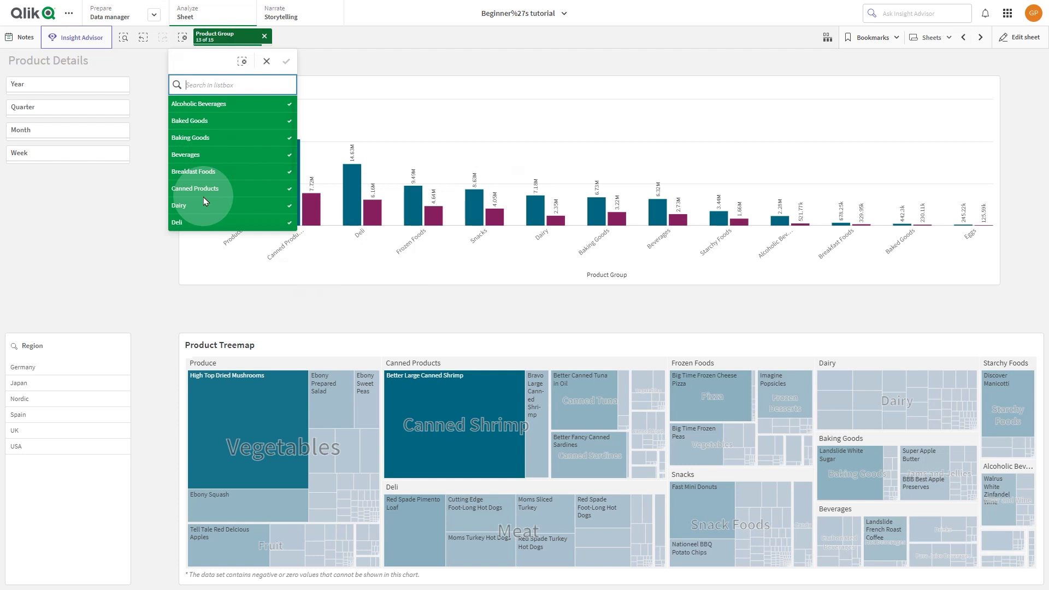
{"action": "left_click", "coordinate": [266, 61]}
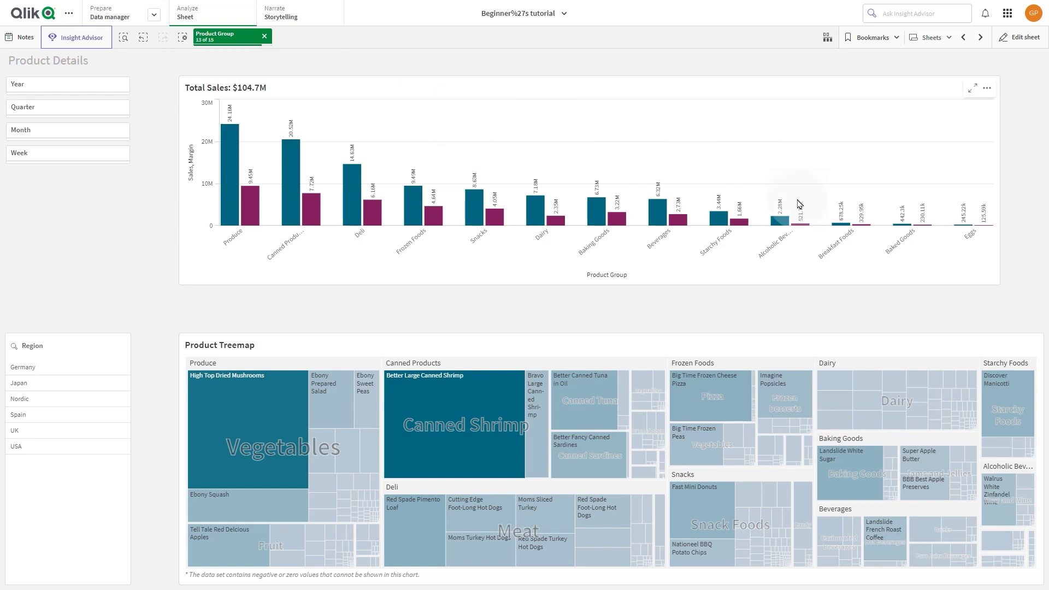
{"action": "left_click", "coordinate": [983, 38]}
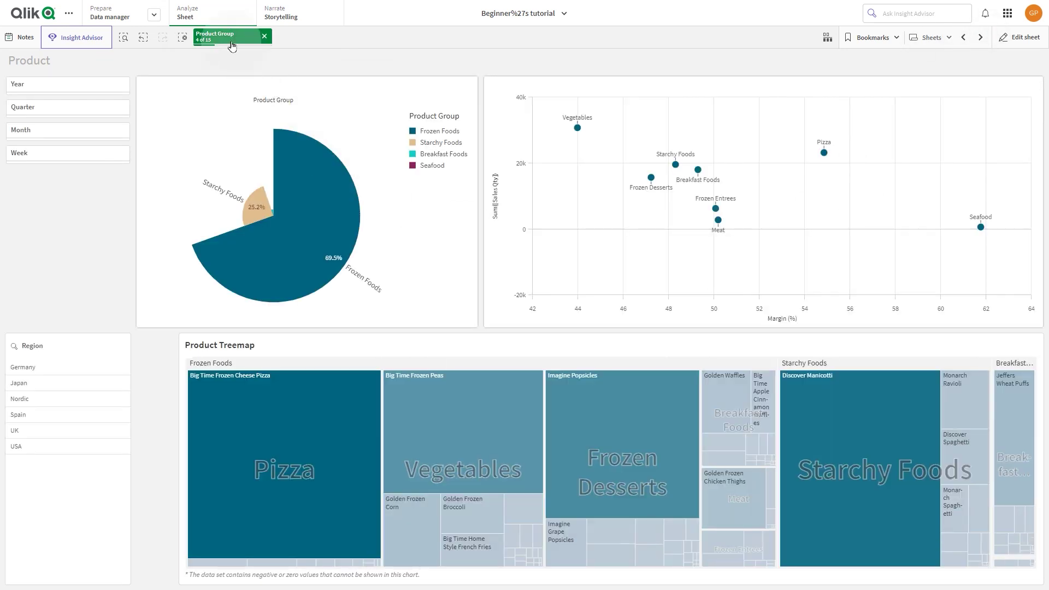
{"action": "left_click", "coordinate": [226, 37]}
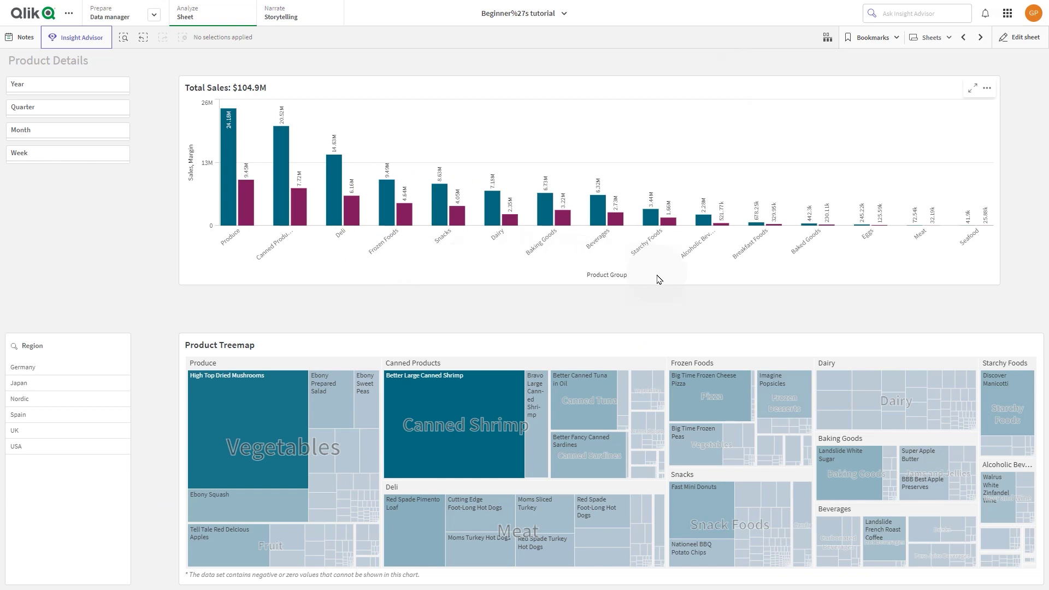
Enter edit mode on Product Details and add a new sheet action with its type list shown.
{"action": "left_click", "coordinate": [1020, 38]}
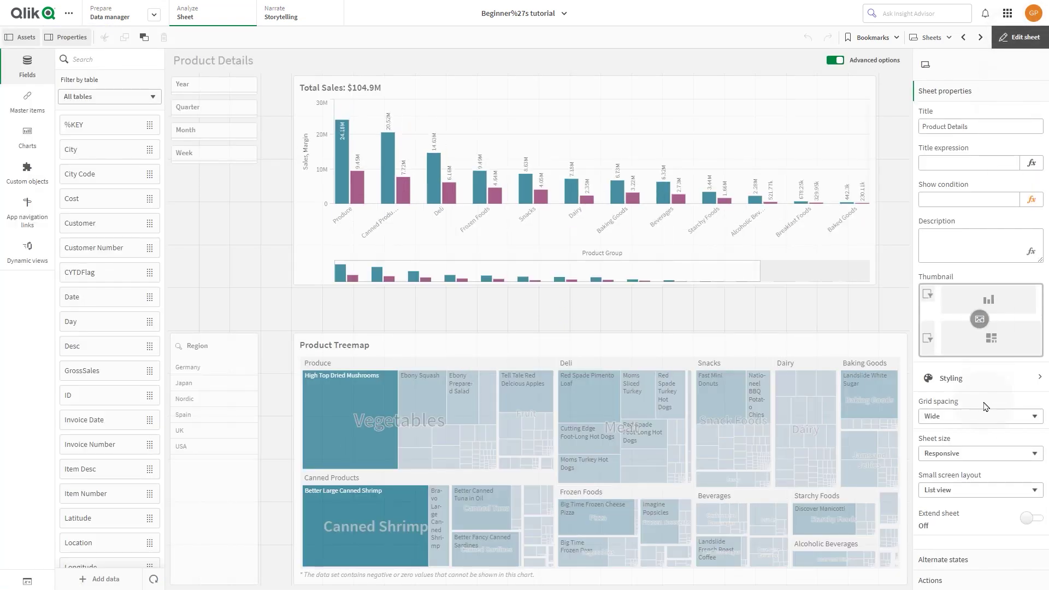
{"action": "left_click", "coordinate": [964, 582]}
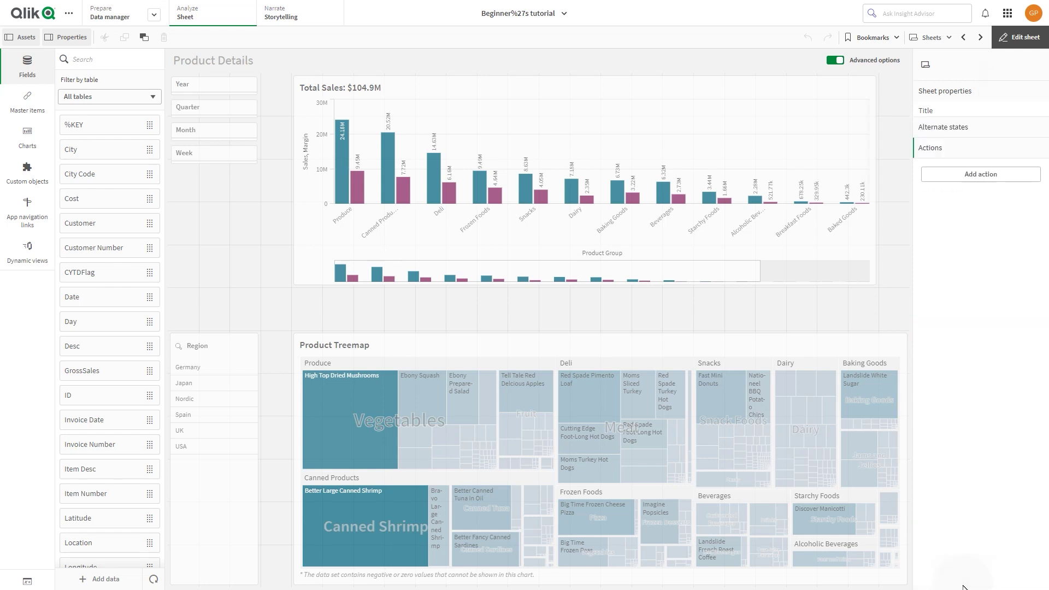
{"action": "left_click", "coordinate": [991, 160]}
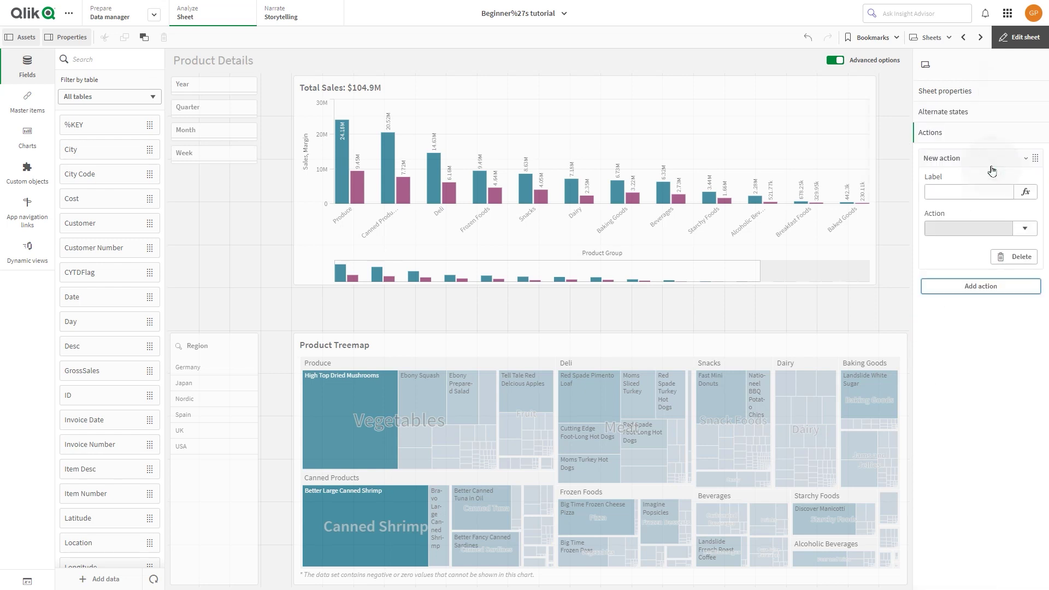
{"action": "left_click", "coordinate": [1026, 228]}
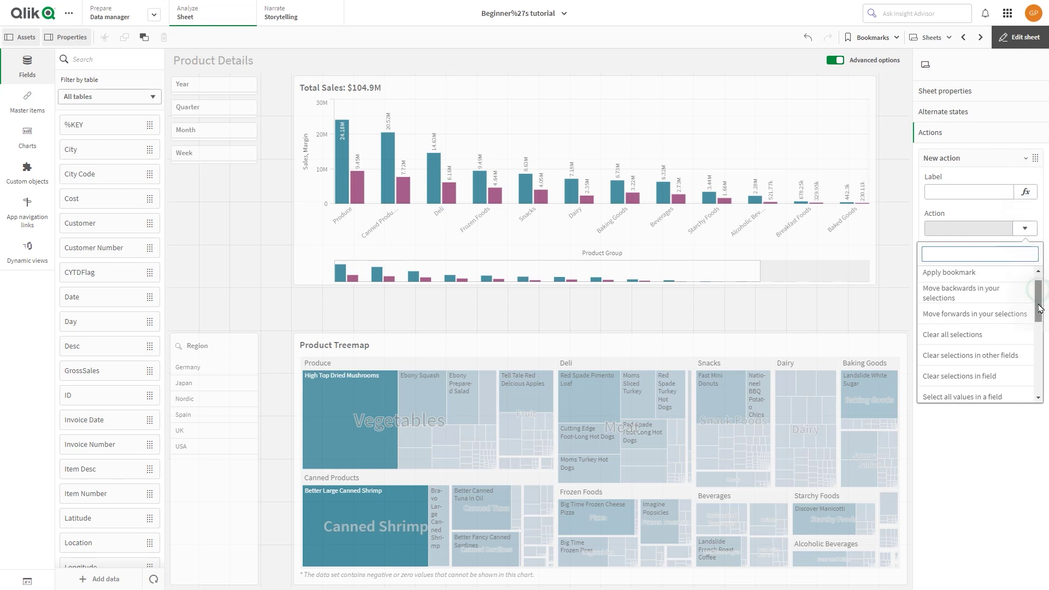
{"action": "left_click_drag", "start_coordinate": [1039, 292], "coordinate": [1038, 330]}
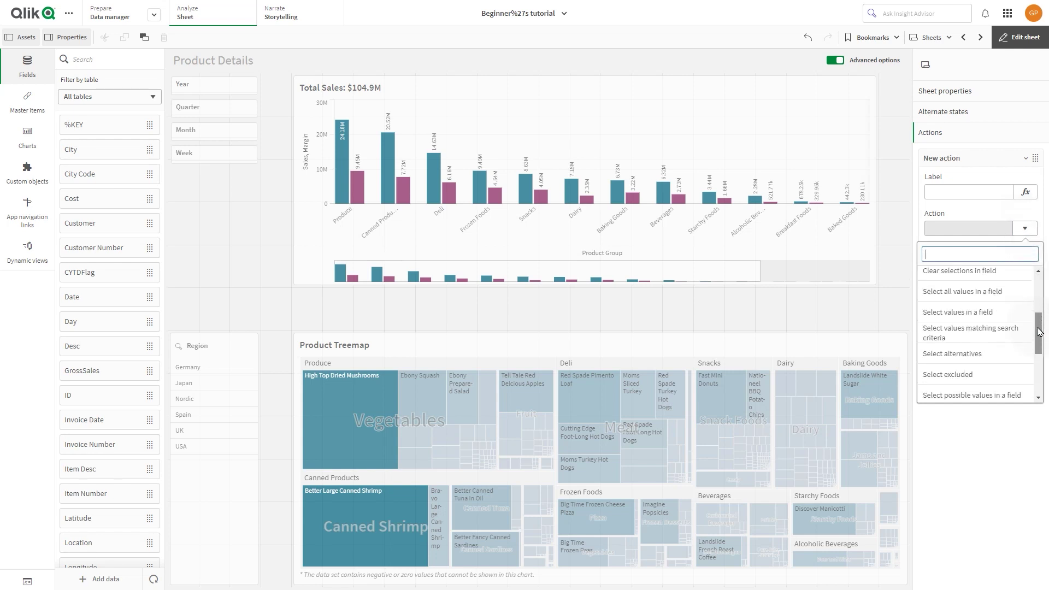
Make the action 'Select values matching search criteria' on the Product Group field, ready for its value expression.
{"action": "left_click", "coordinate": [971, 333]}
{"action": "left_click", "coordinate": [1025, 265]}
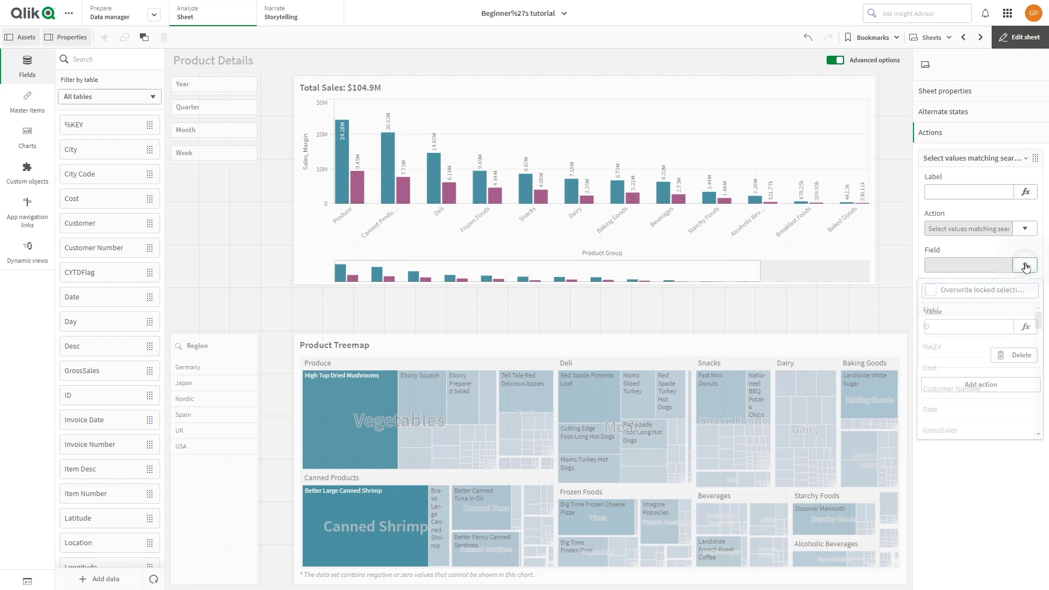
{"action": "type", "text": "Pro"}
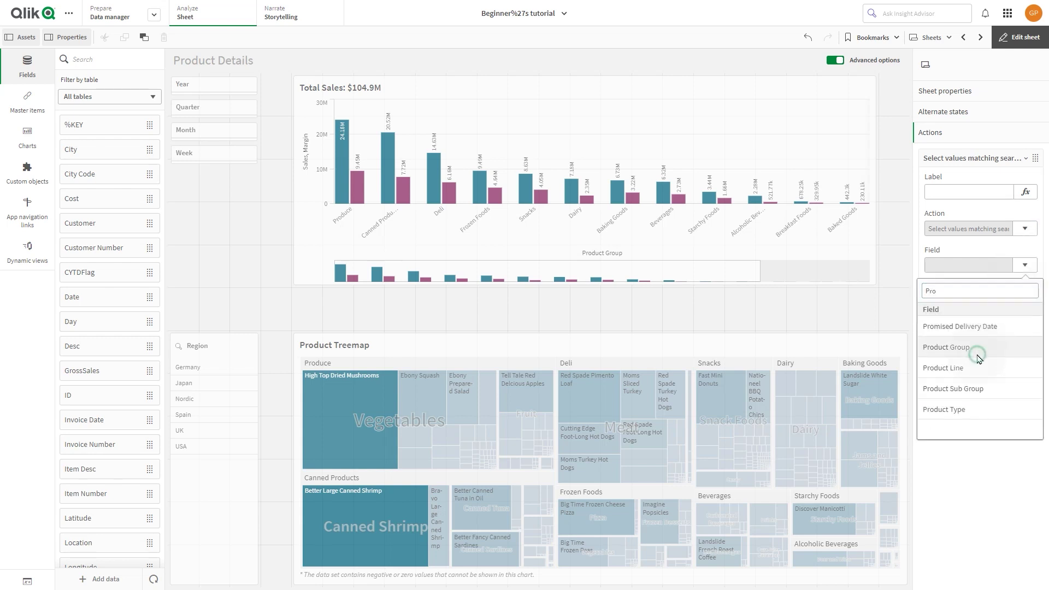
{"action": "left_click", "coordinate": [975, 347]}
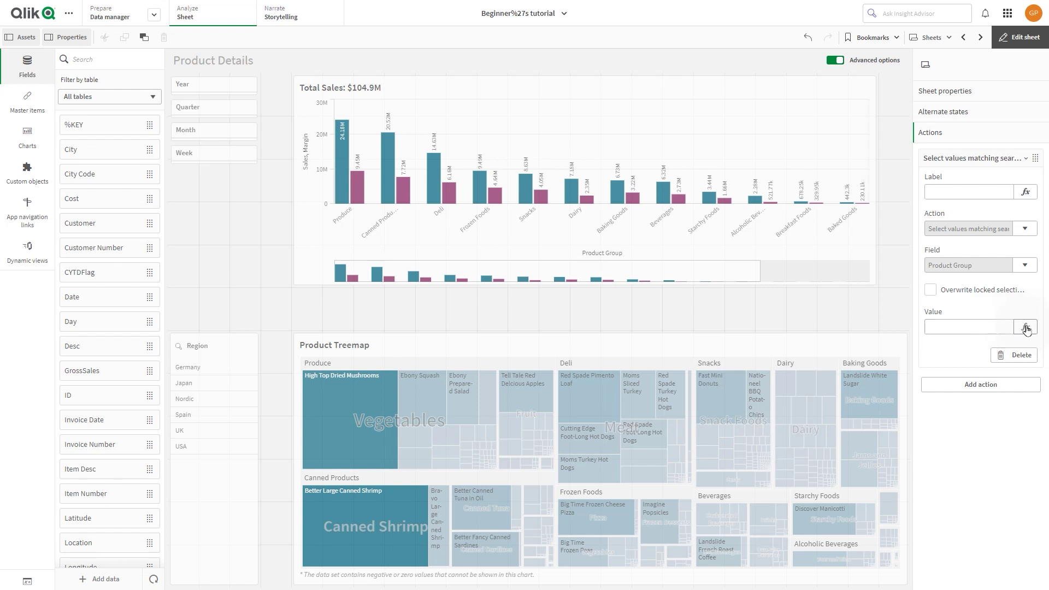
{"action": "left_click", "coordinate": [1027, 329]}
{"action": "type", "text": "="}
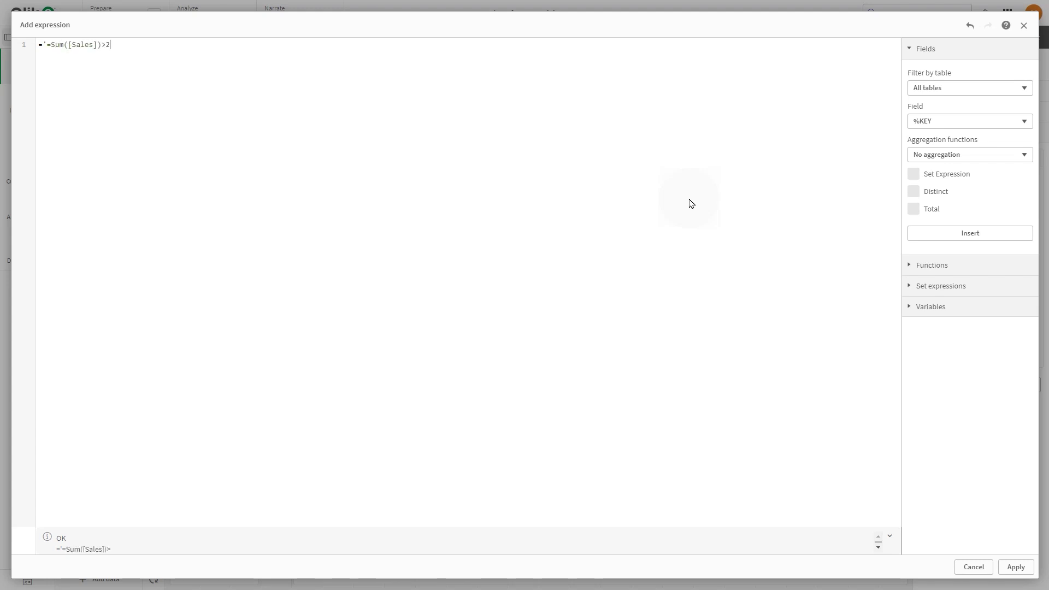
{"action": "type", "text": "00000'"}
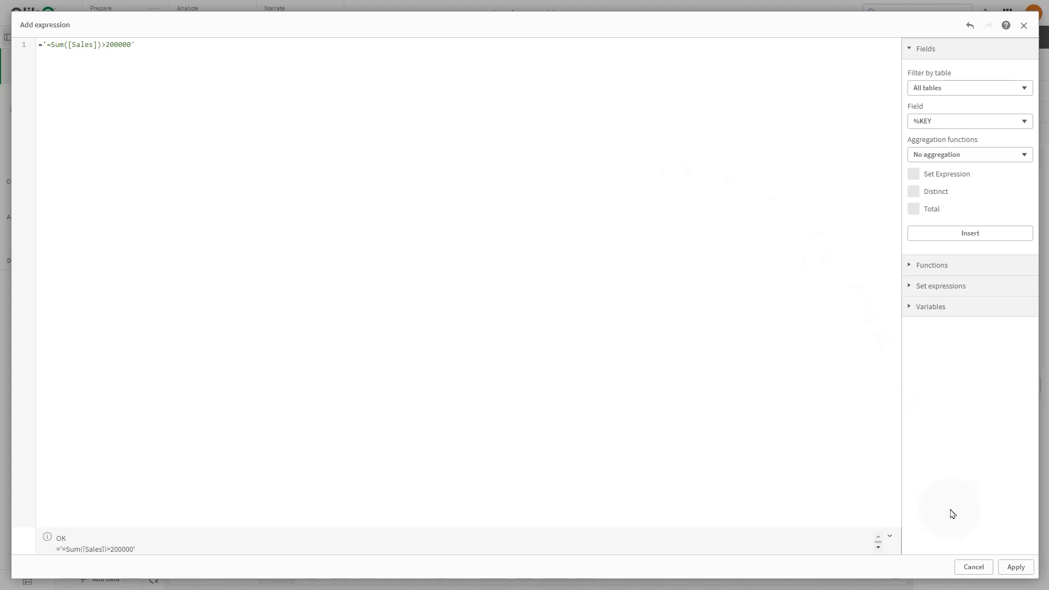
Apply the sales expression as the search value, allow overwriting locked selections, and finish editing.
{"action": "left_click", "coordinate": [1016, 568]}
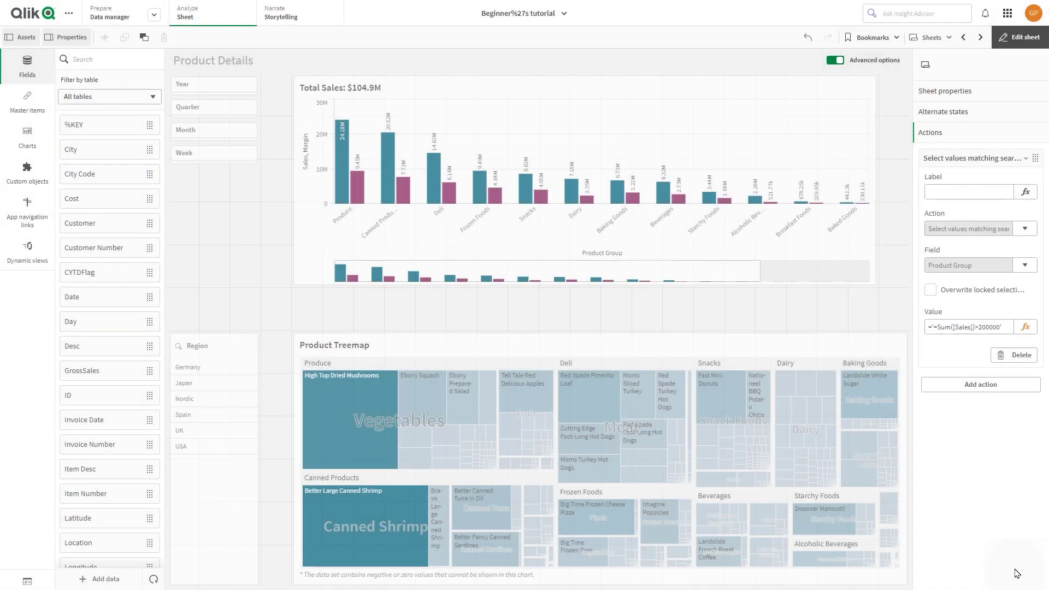
{"action": "left_click", "coordinate": [931, 290]}
{"action": "left_click", "coordinate": [1020, 37]}
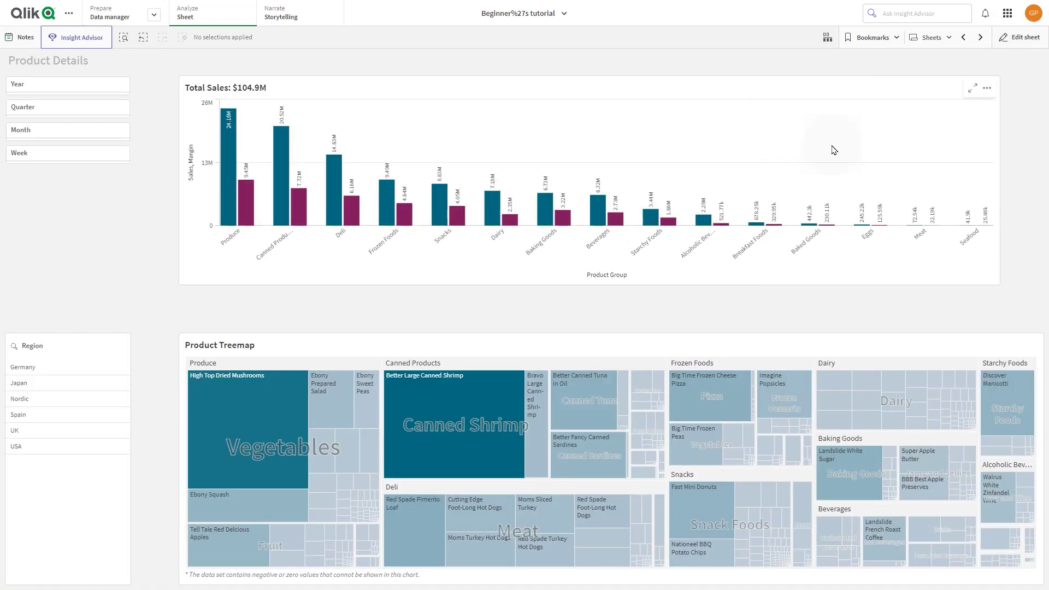
Revisit Product Details to see which Product Groups the action selected, then continue to the Product sheet.
{"action": "left_click", "coordinate": [964, 38]}
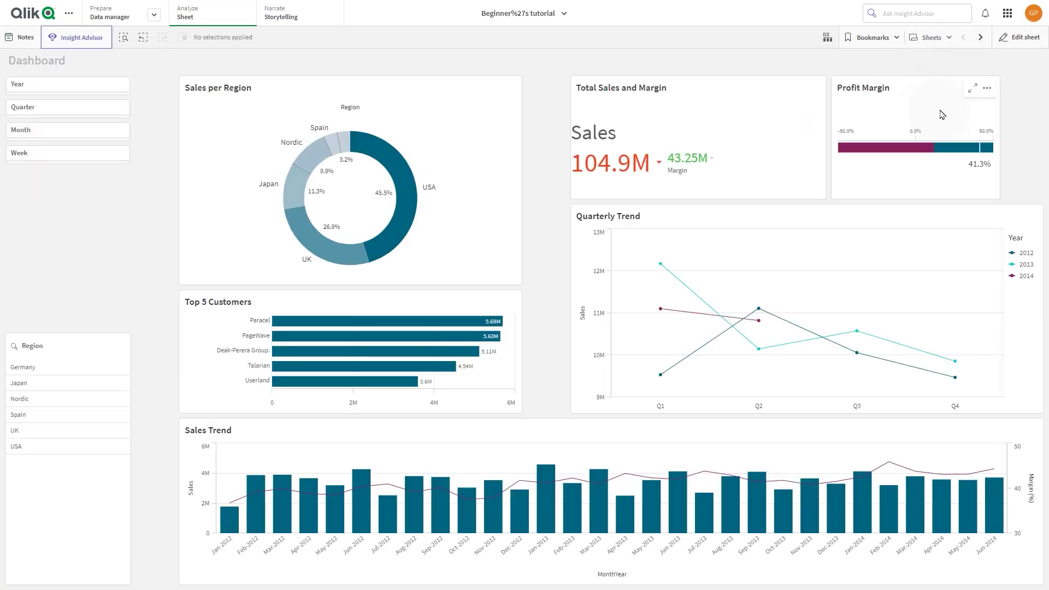
{"action": "left_click", "coordinate": [982, 37]}
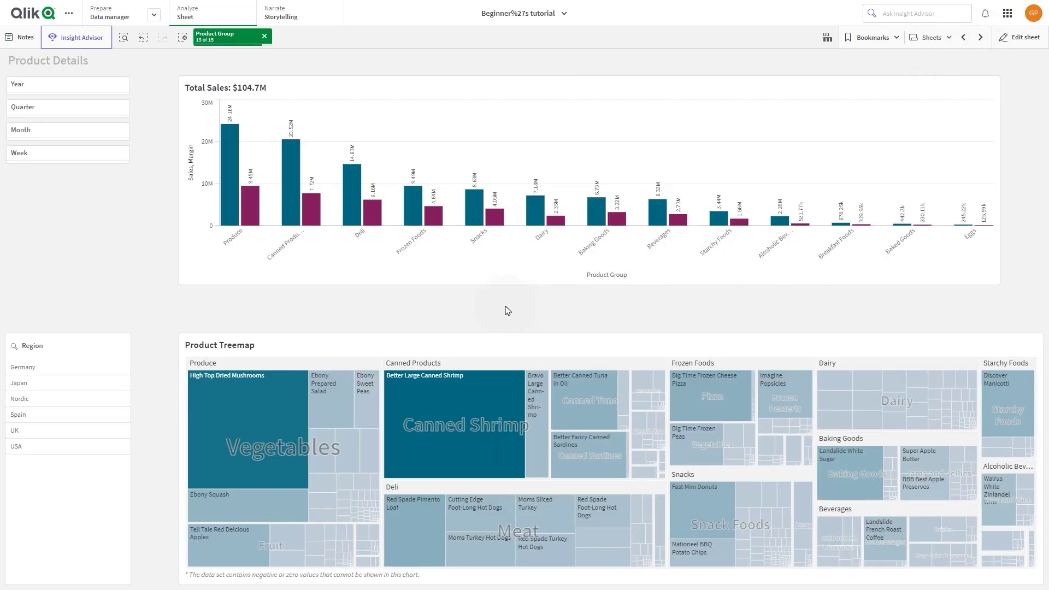
{"action": "left_click", "coordinate": [221, 38]}
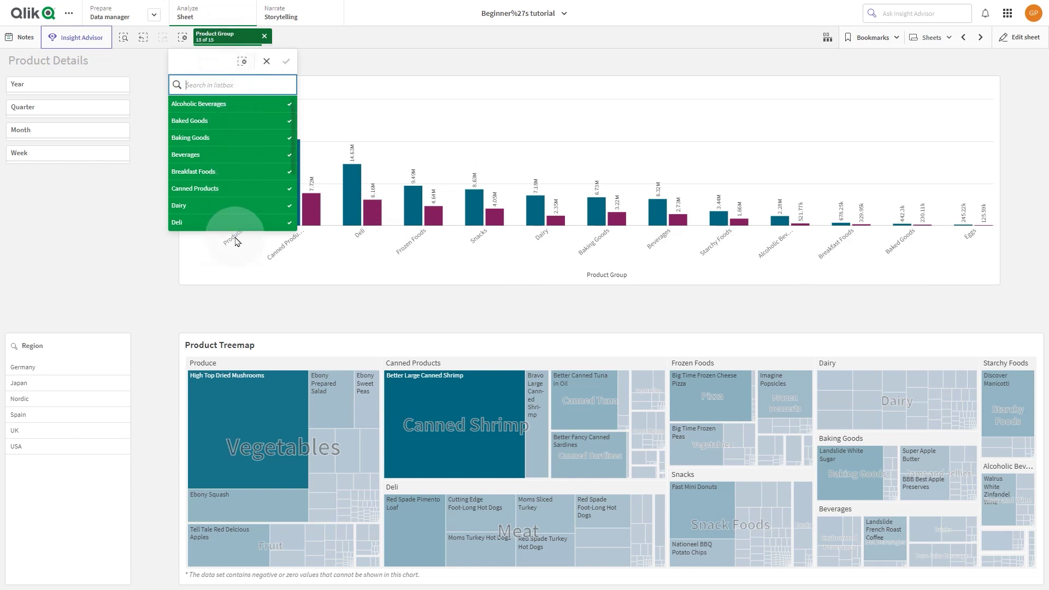
{"action": "left_click", "coordinate": [332, 317]}
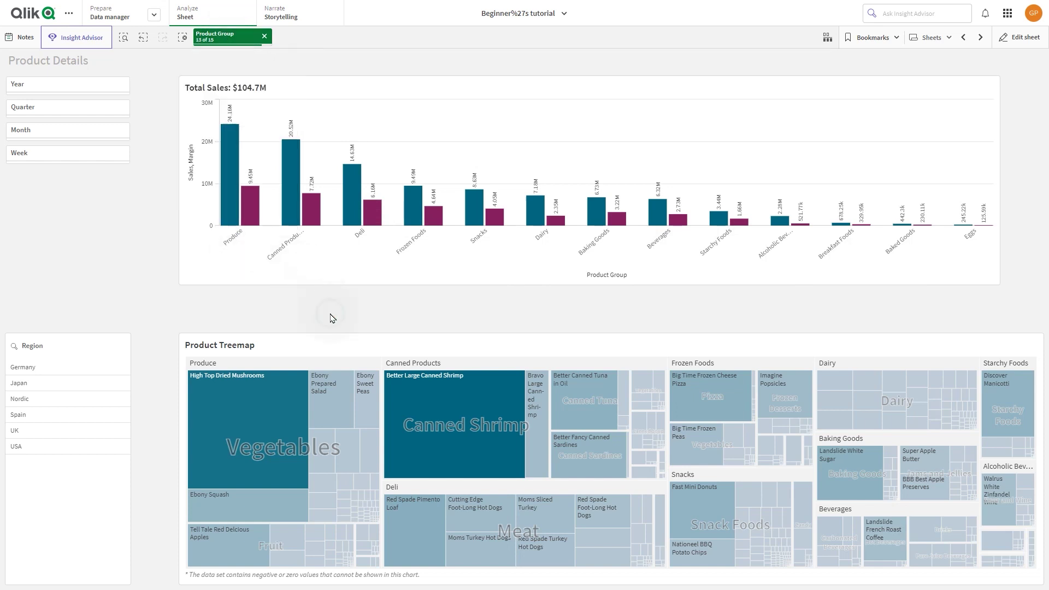
{"action": "left_click", "coordinate": [980, 37]}
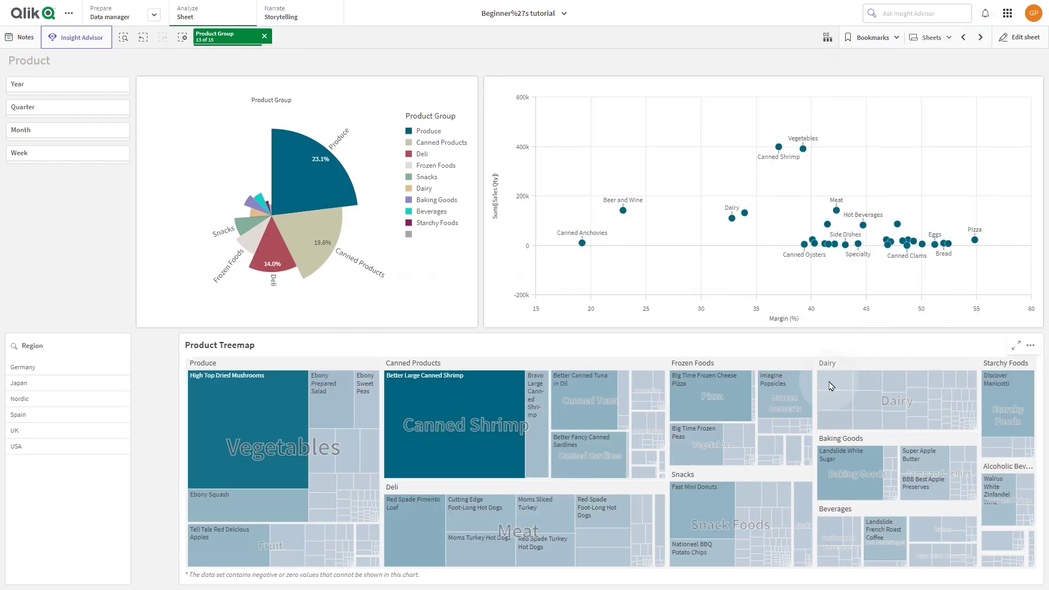
Add a 'Clear all selections' action to the Product sheet that overwrites locked selections.
{"action": "left_click", "coordinate": [1026, 34]}
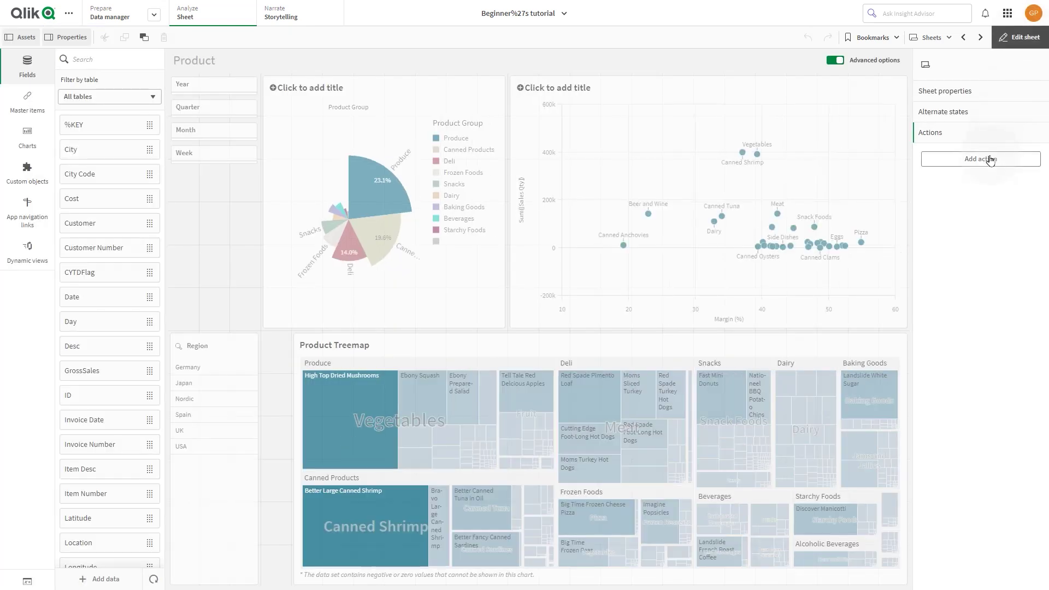
{"action": "left_click", "coordinate": [981, 159]}
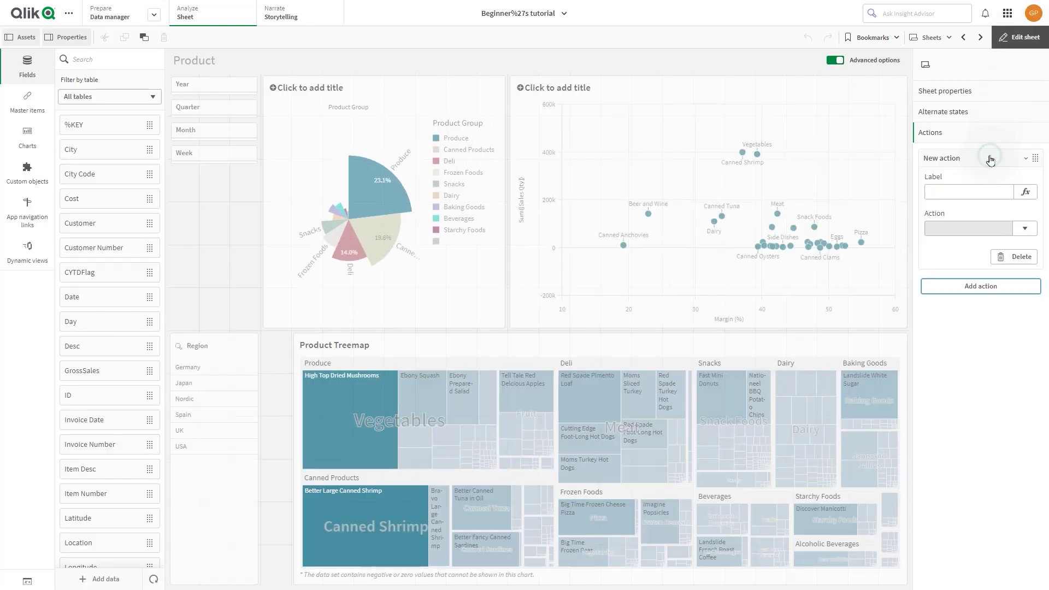
{"action": "left_click", "coordinate": [1030, 230]}
{"action": "type", "text": "clear"}
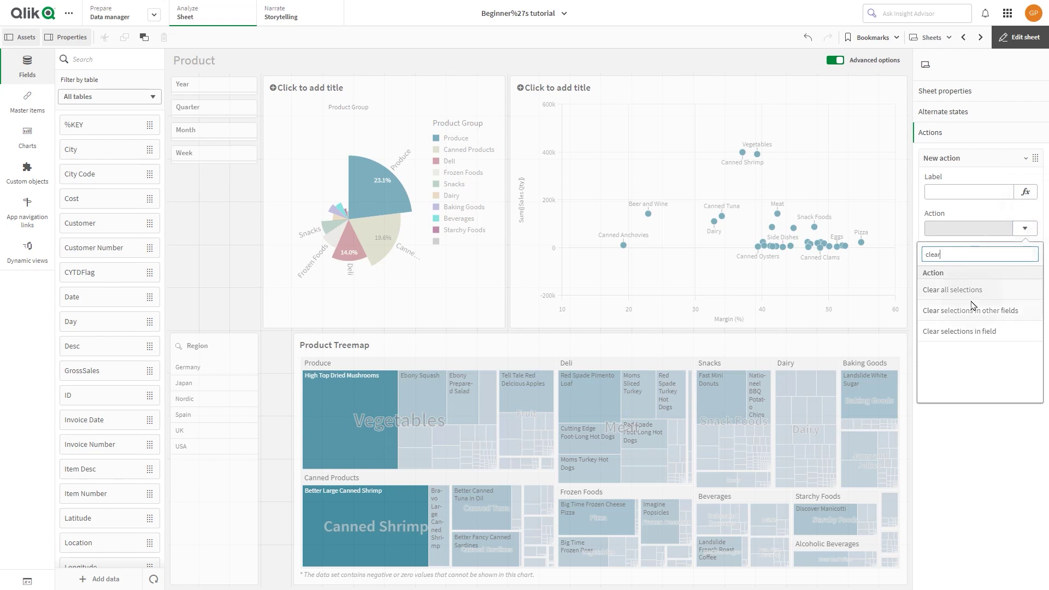
{"action": "left_click", "coordinate": [952, 290]}
{"action": "left_click", "coordinate": [931, 254]}
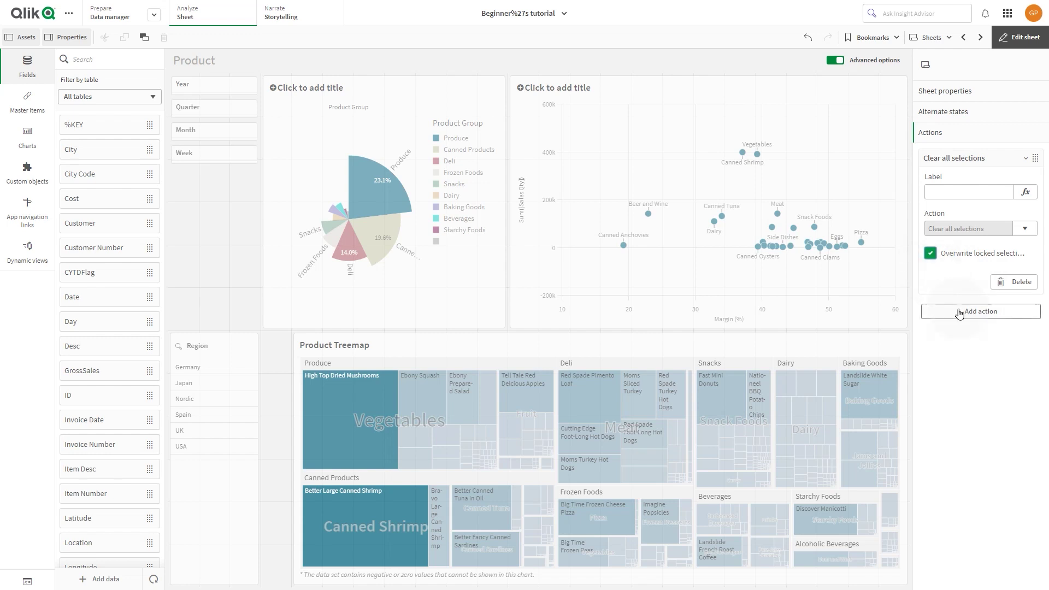
Add a second action selecting Product Group values matching a search, overwriting locked selections, ready for its value expression.
{"action": "left_click", "coordinate": [980, 312]}
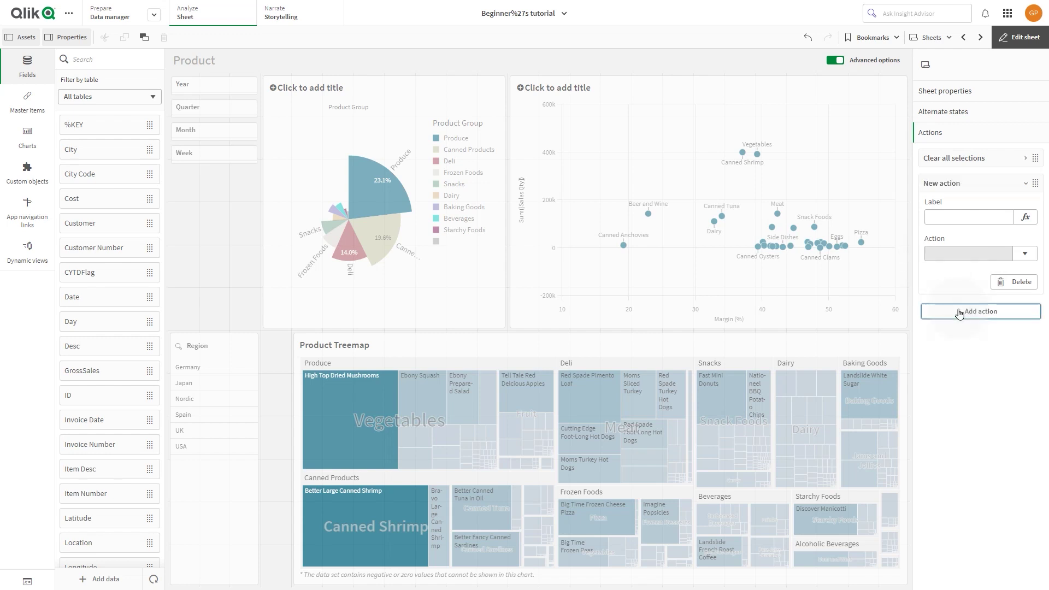
{"action": "left_click", "coordinate": [1029, 253]}
{"action": "scroll", "coordinate": [975, 352], "scroll_direction": "down", "scroll_amount": 4}
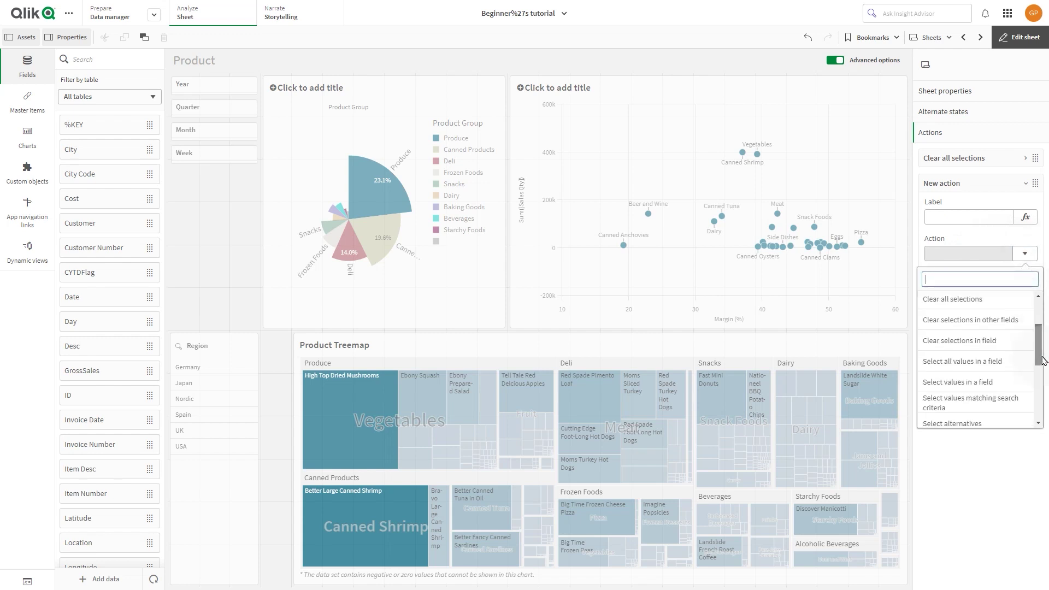
{"action": "left_click", "coordinate": [976, 378]}
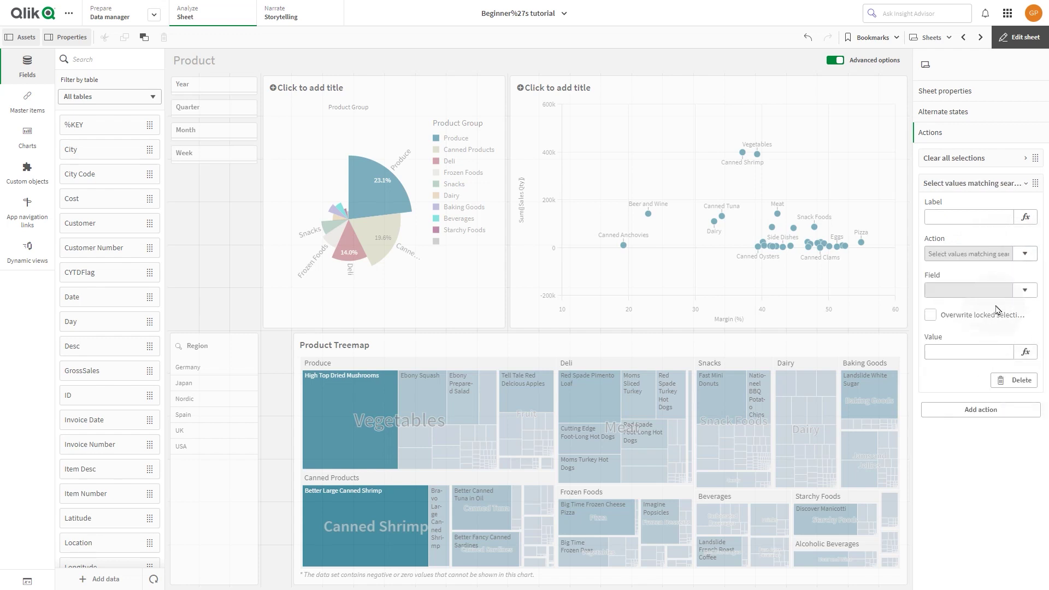
{"action": "left_click", "coordinate": [1024, 290]}
{"action": "type", "text": "Pro"}
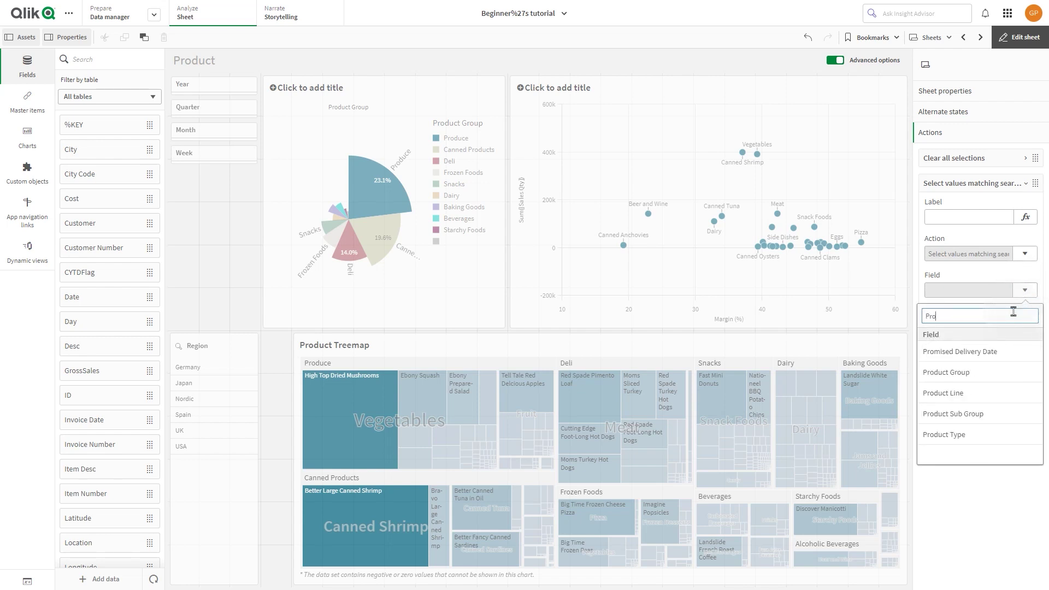
{"action": "left_click", "coordinate": [952, 372]}
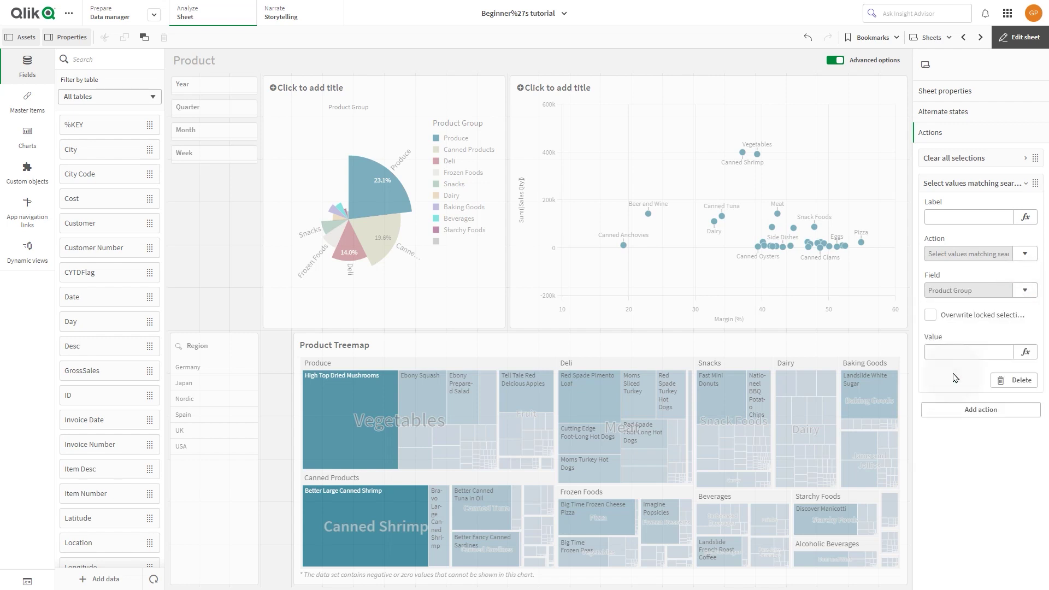
{"action": "left_click", "coordinate": [931, 315]}
{"action": "left_click", "coordinate": [944, 352]}
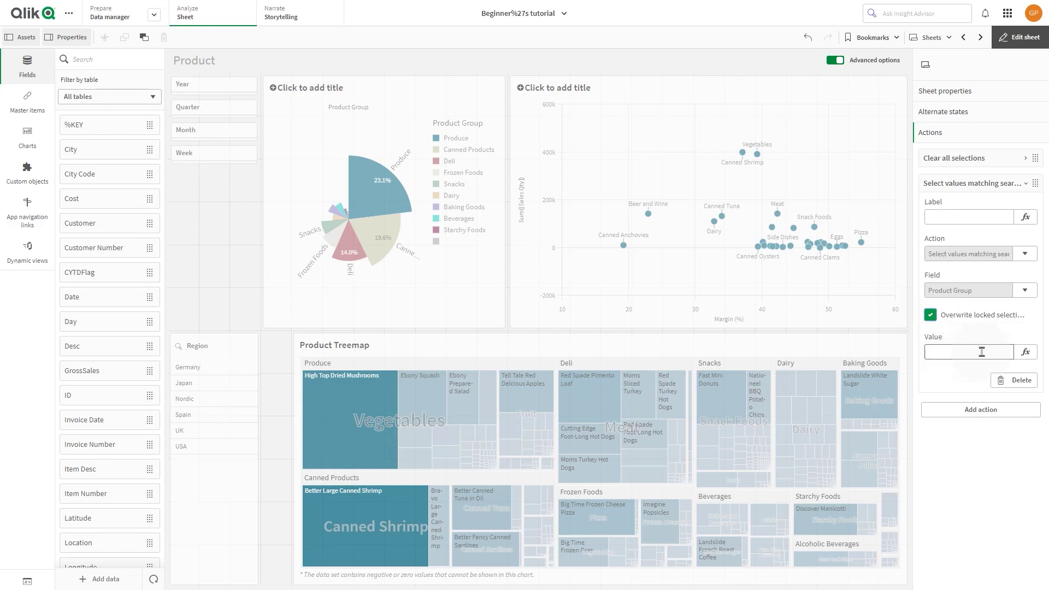
{"action": "left_click", "coordinate": [1026, 351]}
{"action": "type", "text": "='*food*'"}
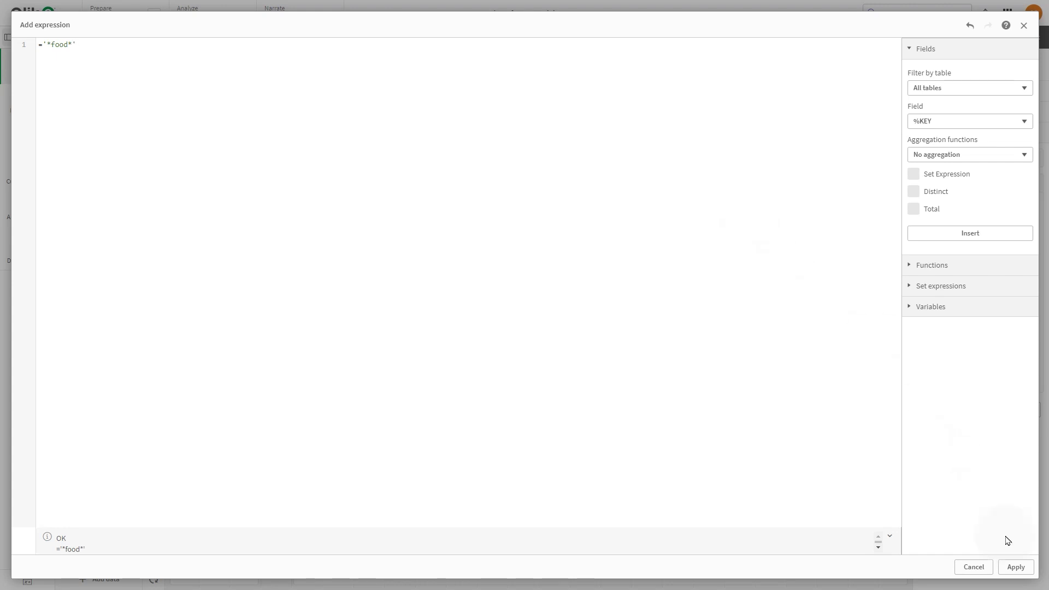
Apply the ='*food*' wildcard as the action's search value.
{"action": "left_click", "coordinate": [1016, 567]}
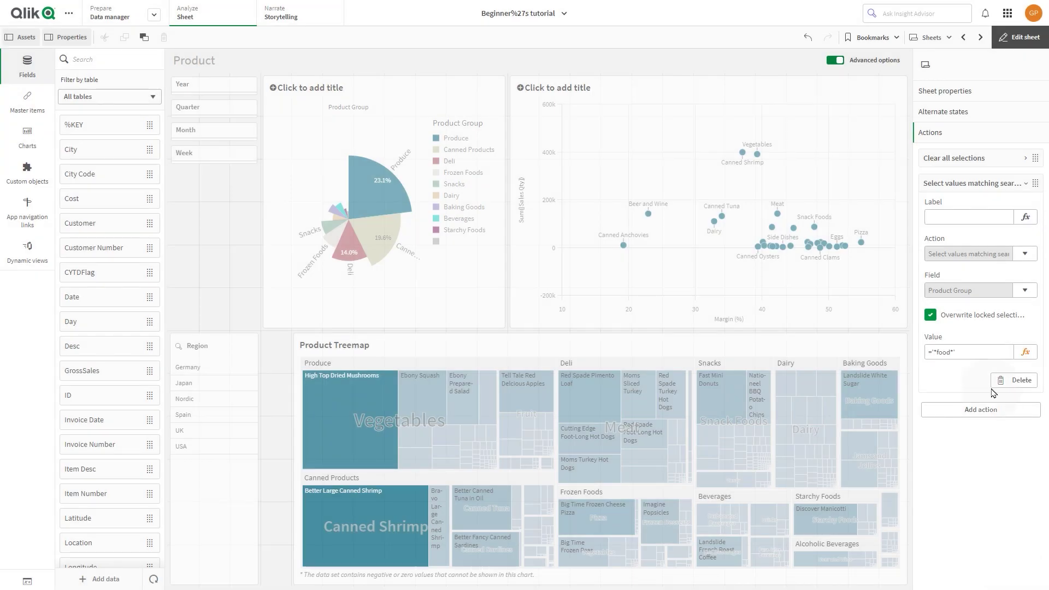
Finish editing, clear selections, and confirm Product Details shows no Product Group values selected.
{"action": "left_click", "coordinate": [1019, 37]}
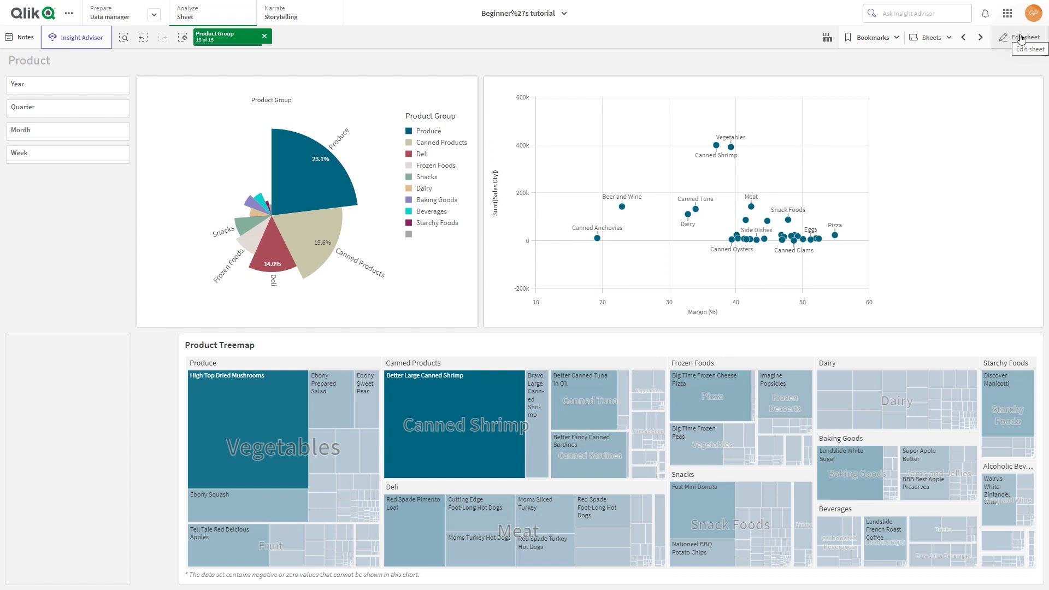
{"action": "left_click", "coordinate": [264, 37]}
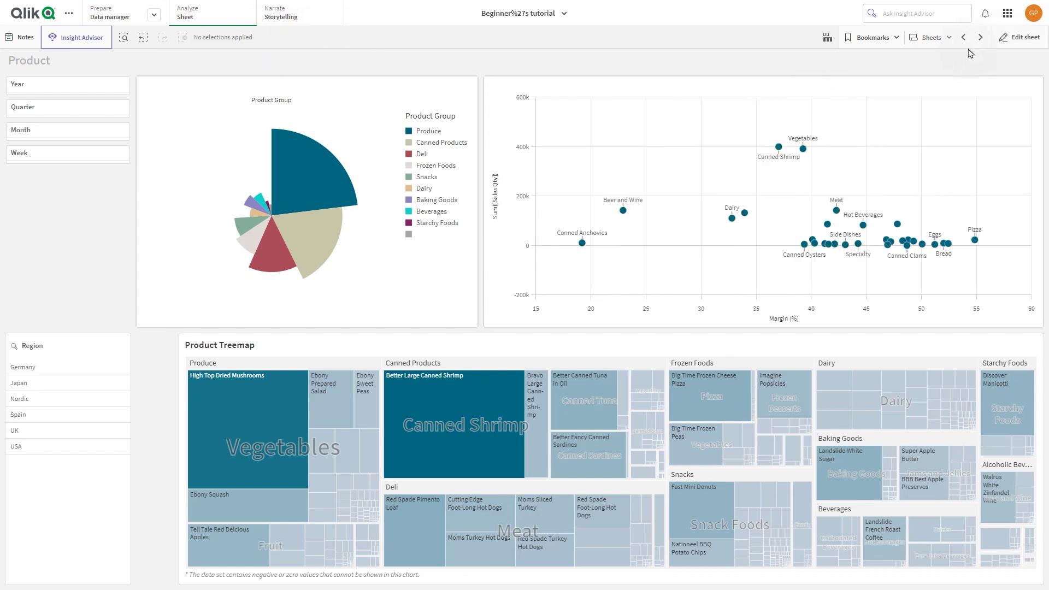
{"action": "left_click", "coordinate": [964, 38]}
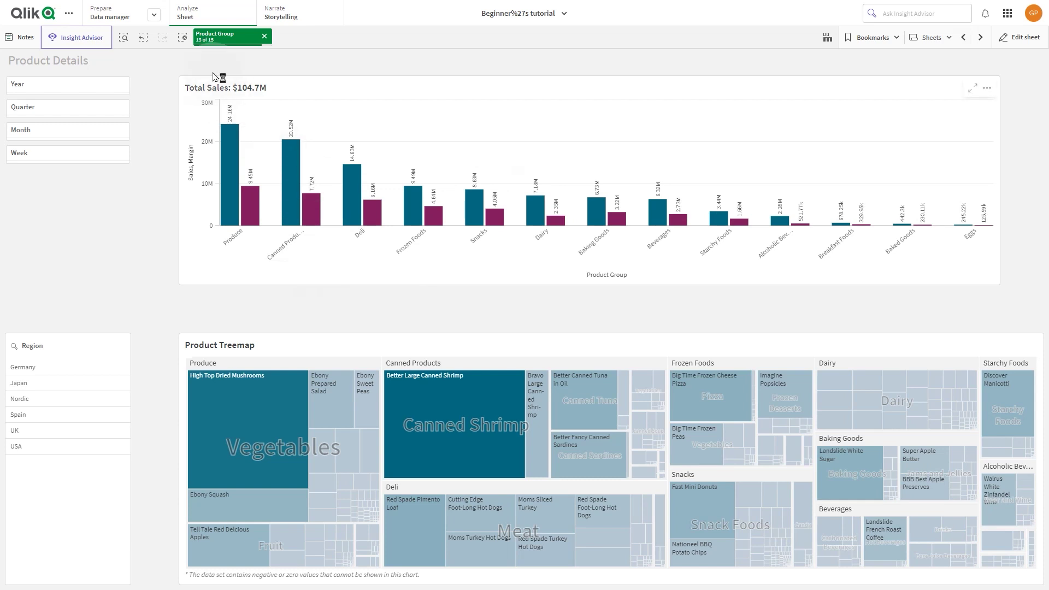
{"action": "left_click", "coordinate": [203, 39]}
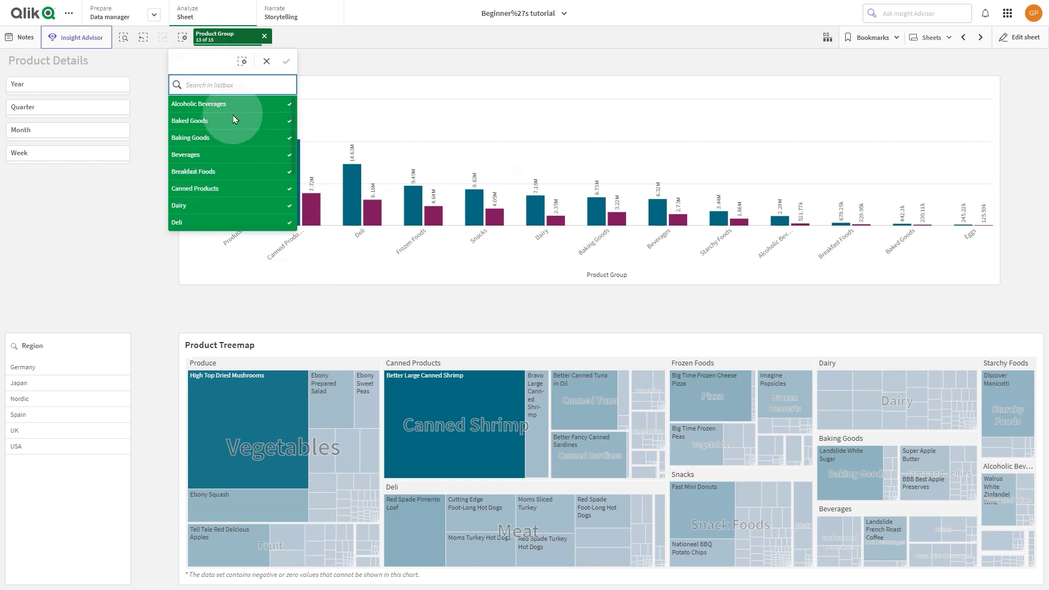
{"action": "left_click", "coordinate": [267, 60]}
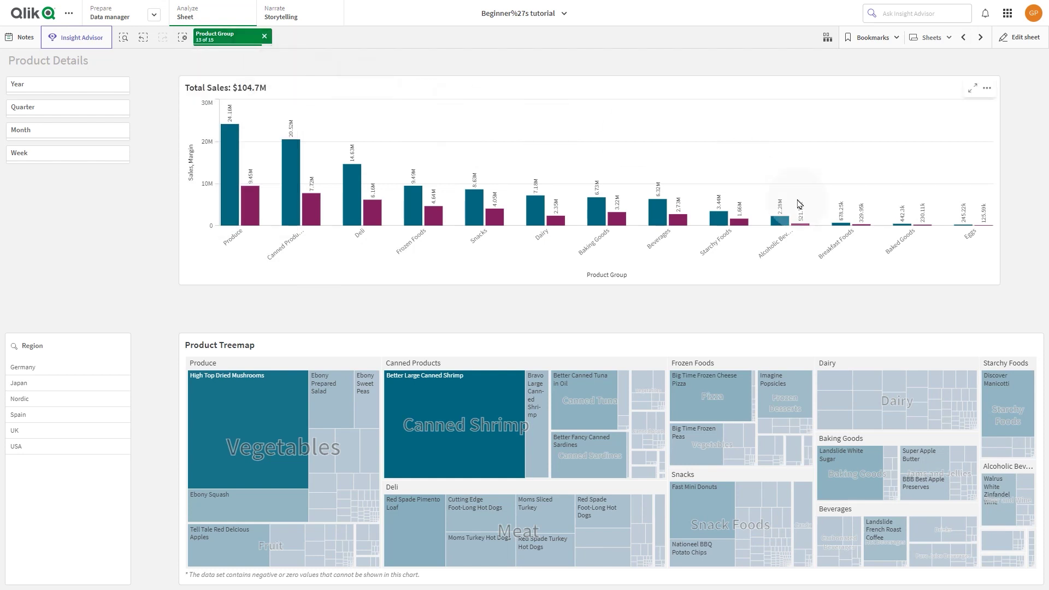
Return to the Product sheet so its actions select the four Product Groups containing food.
{"action": "left_click", "coordinate": [983, 39]}
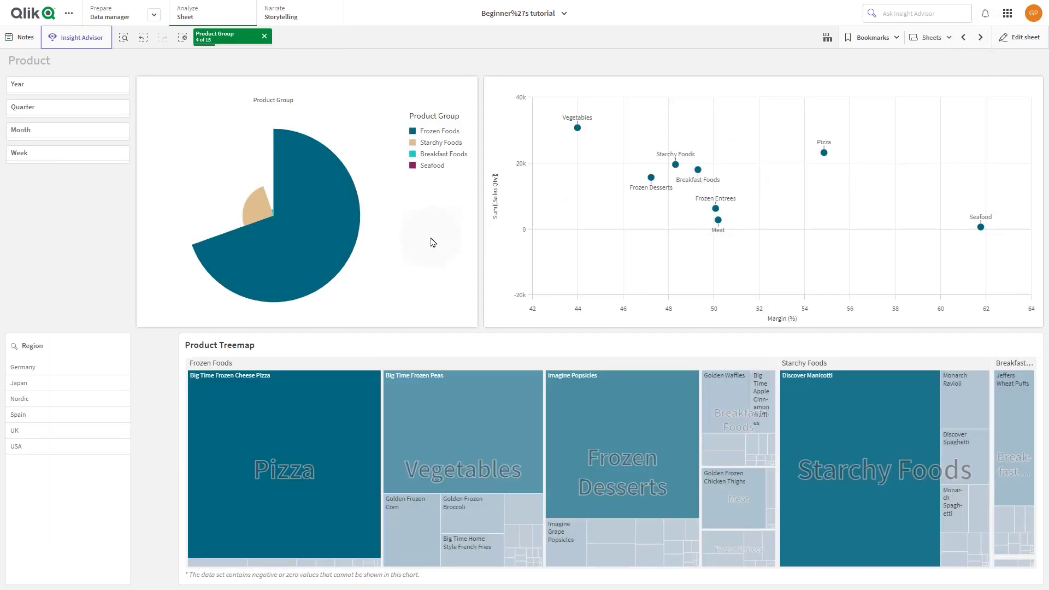
{"action": "left_click", "coordinate": [230, 41]}
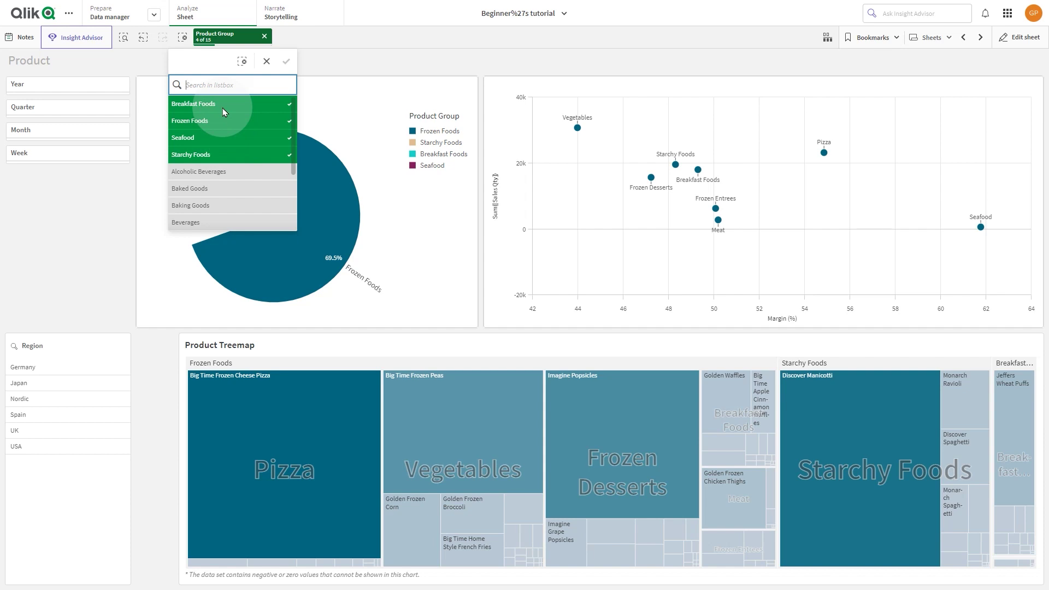
{"action": "left_click_drag", "start_coordinate": [293, 182], "coordinate": [292, 234]}
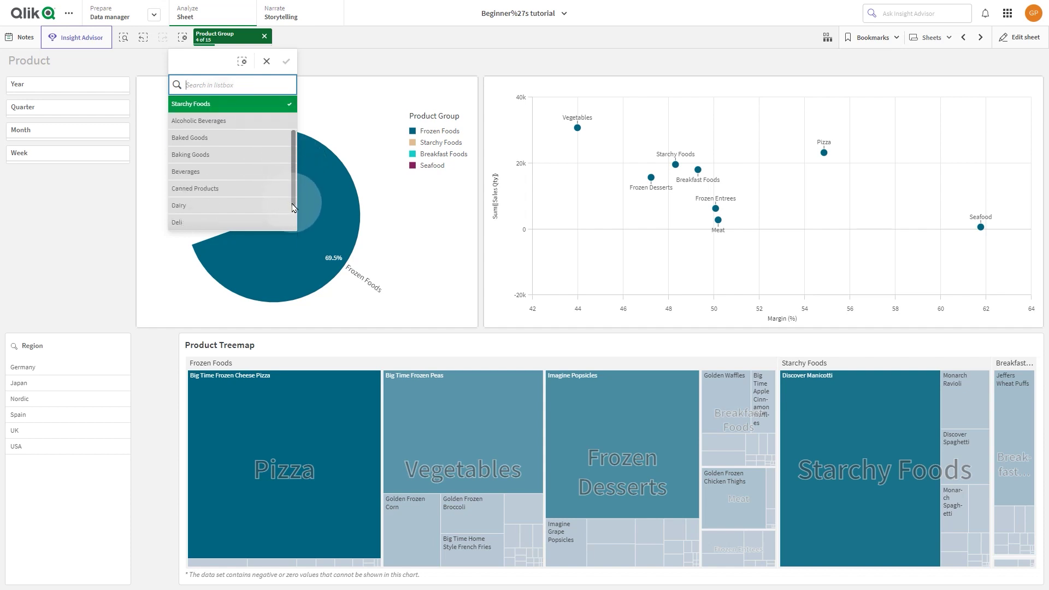